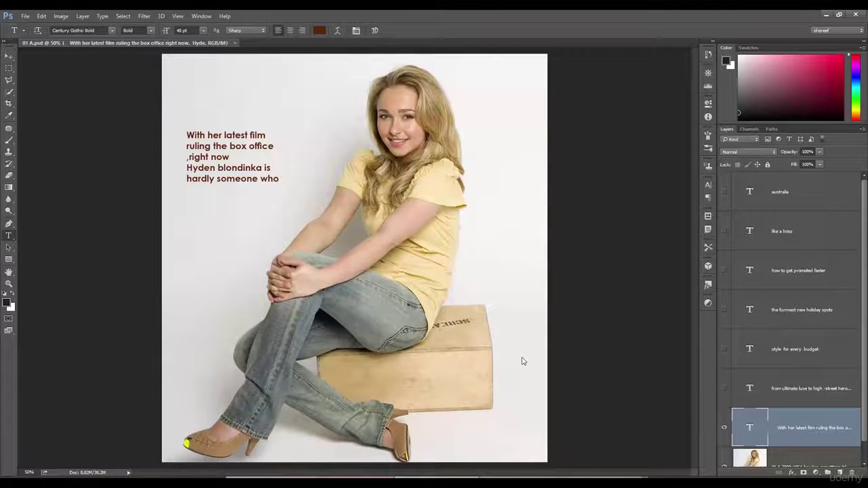
# Open 01 A.psd from the 011 text files folder and look through its text layers.
pyautogui.hotkey('alt', 'Tab')
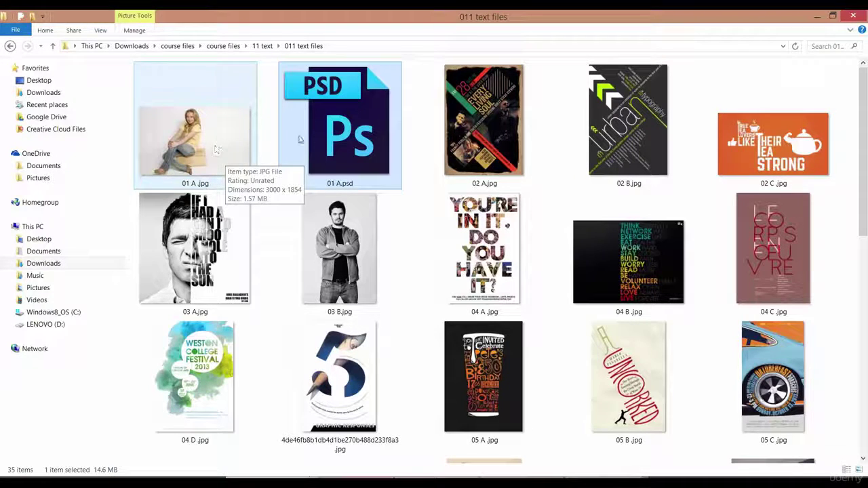
pyautogui.press('Return')
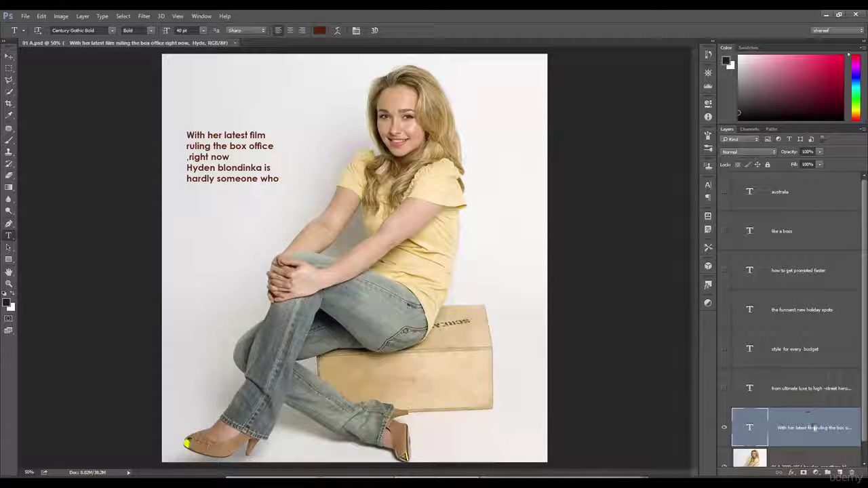
pyautogui.scroll(-1, 793, 437)
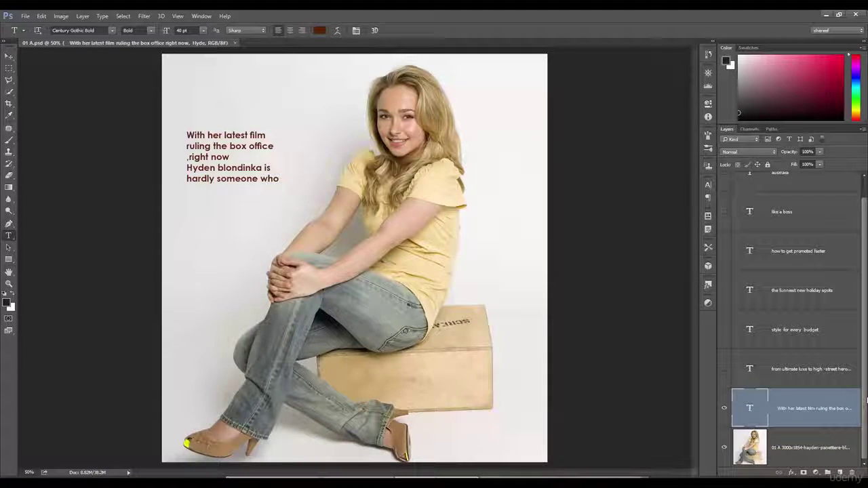
pyautogui.scroll(1, 781, 273)
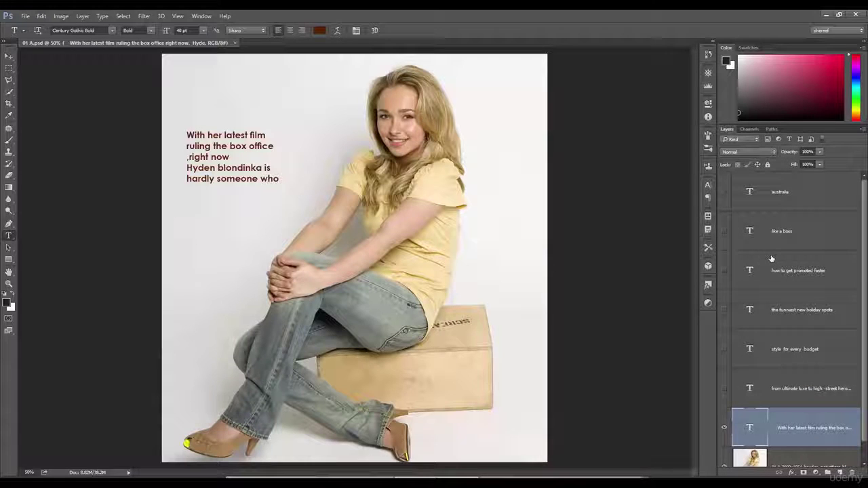
pyautogui.scroll(-1, 771, 259)
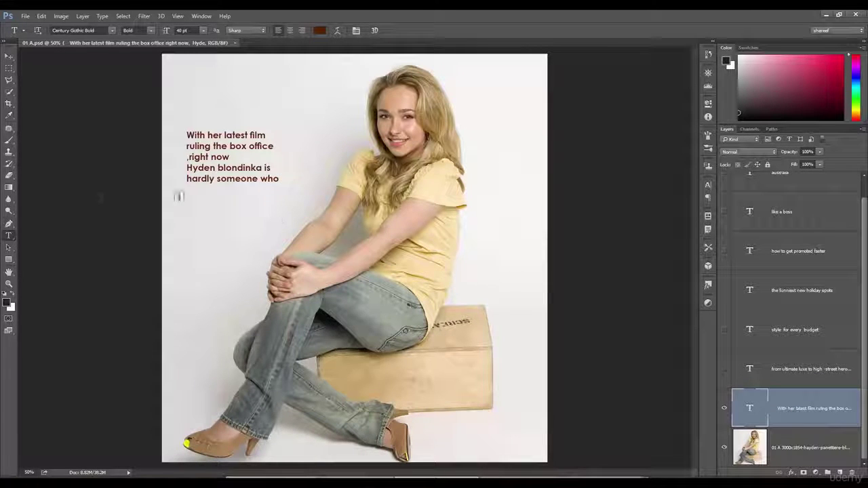
# Activate the Horizontal Type tool and view the available font families.
pyautogui.click(7, 71)
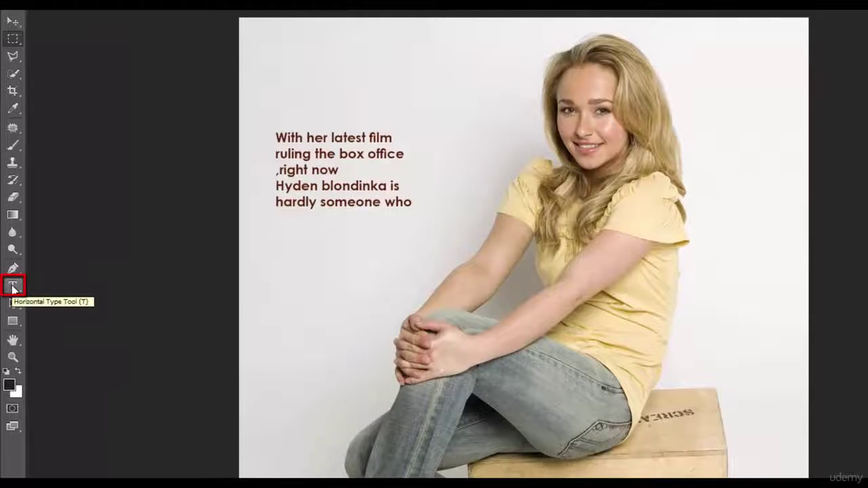
pyautogui.click(13, 289)
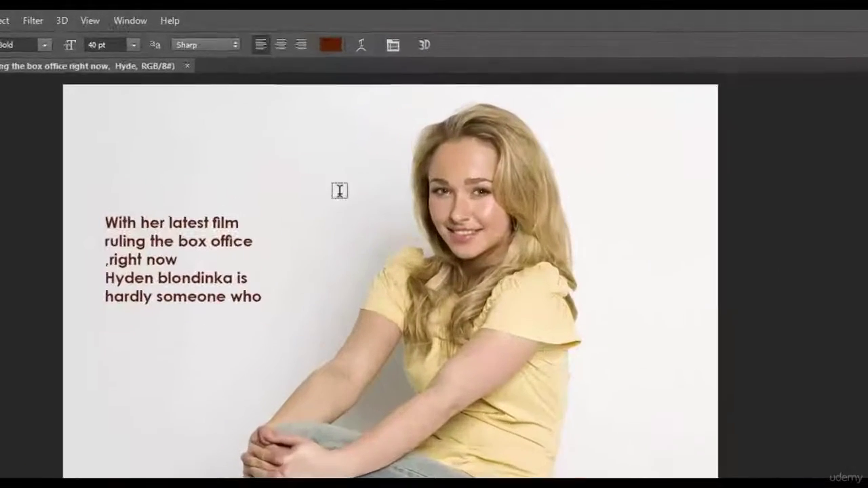
pyautogui.click(339, 191)
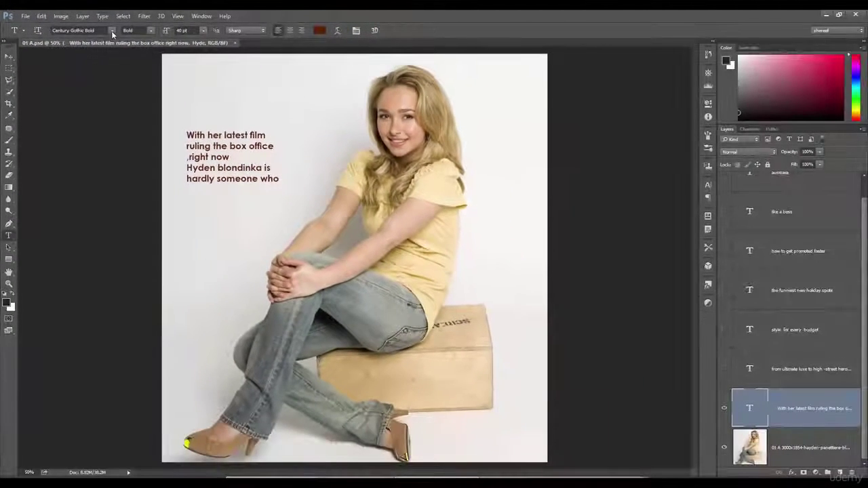
pyautogui.click(128, 34)
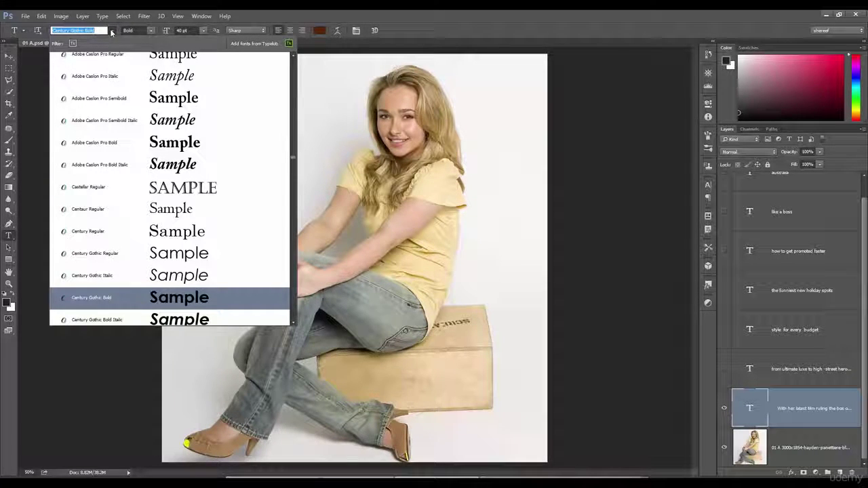
pyautogui.click(112, 31)
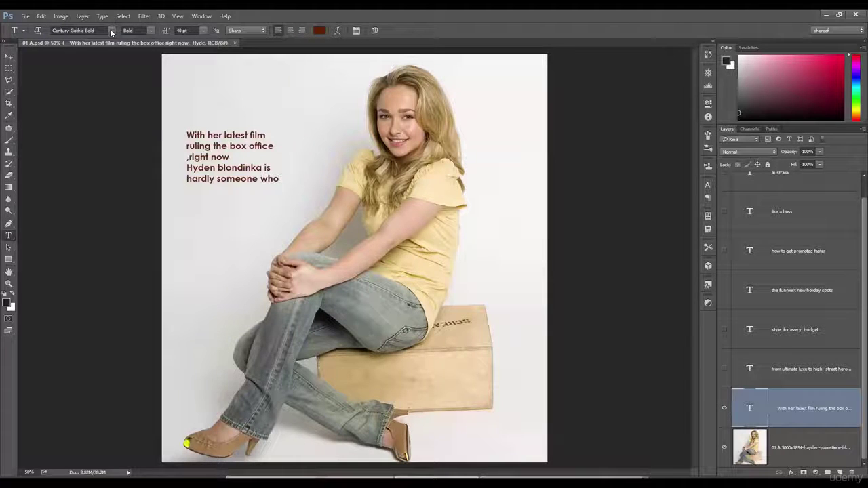
# Try the Regular font style on the brown text paragraph and return it to Bold.
pyautogui.click(149, 30)
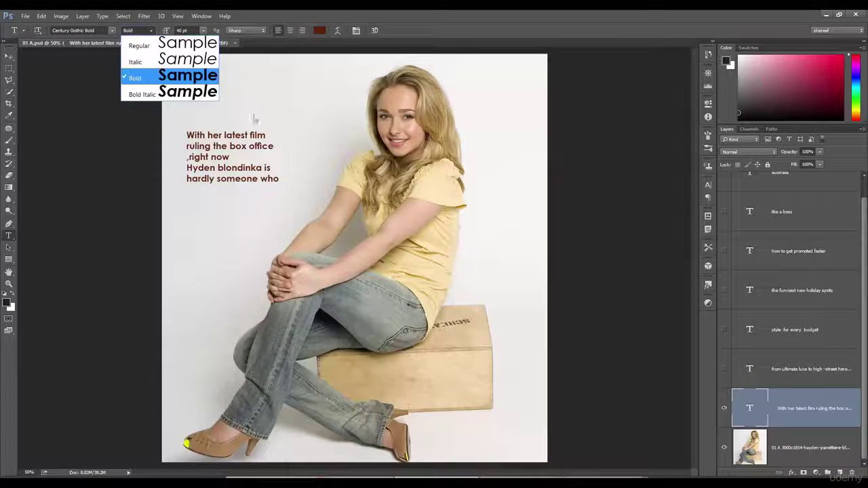
pyautogui.click(191, 47)
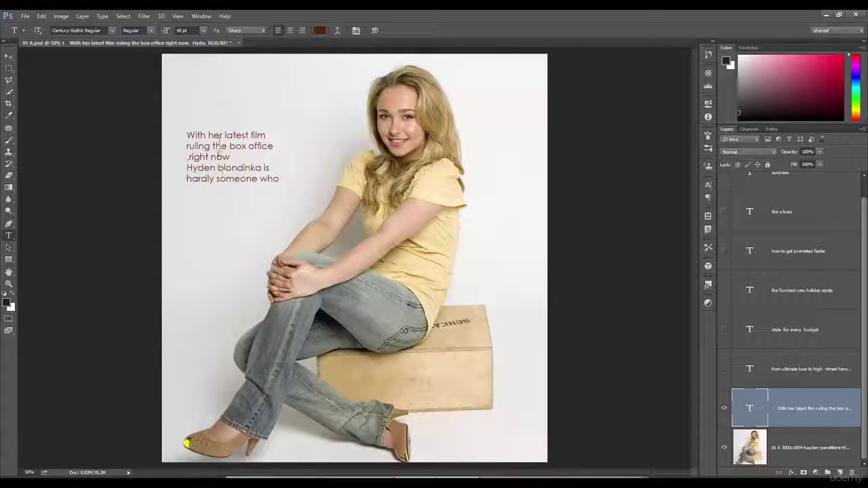
pyautogui.click(152, 32)
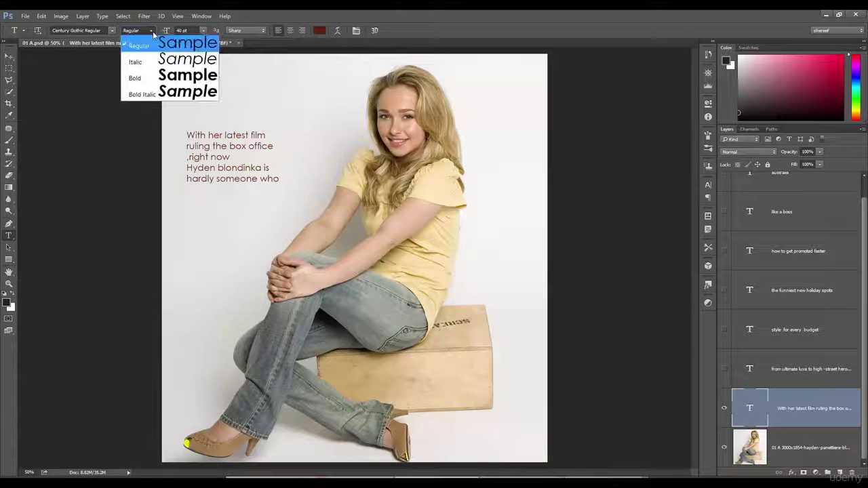
pyautogui.click(172, 75)
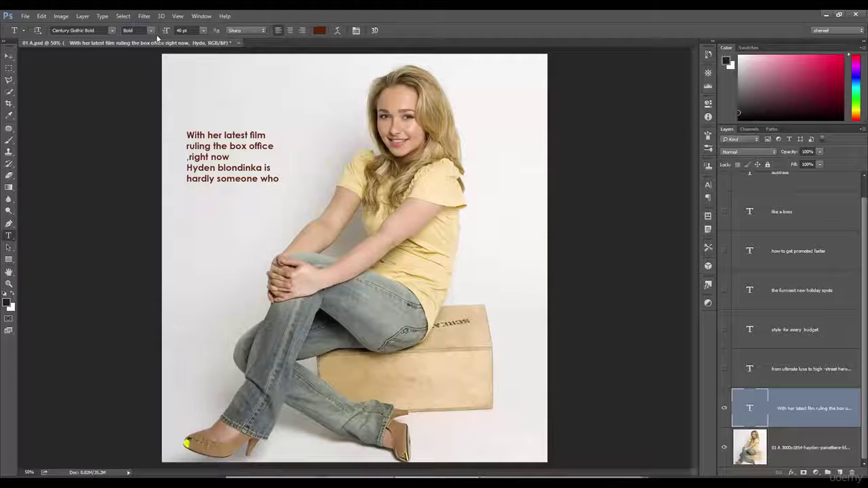
# View the preset font sizes and check the document's dimensions and resolution in the Image Size dialog.
pyautogui.click(202, 30)
pyautogui.click(238, 18)
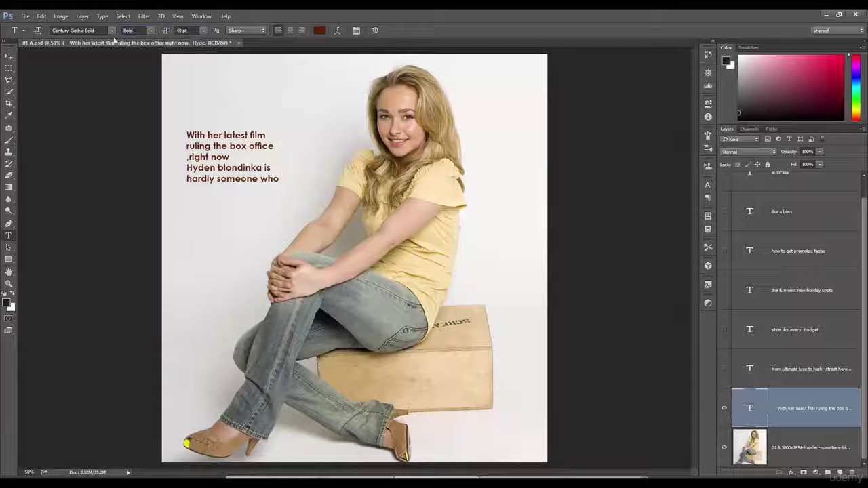
pyautogui.click(61, 17)
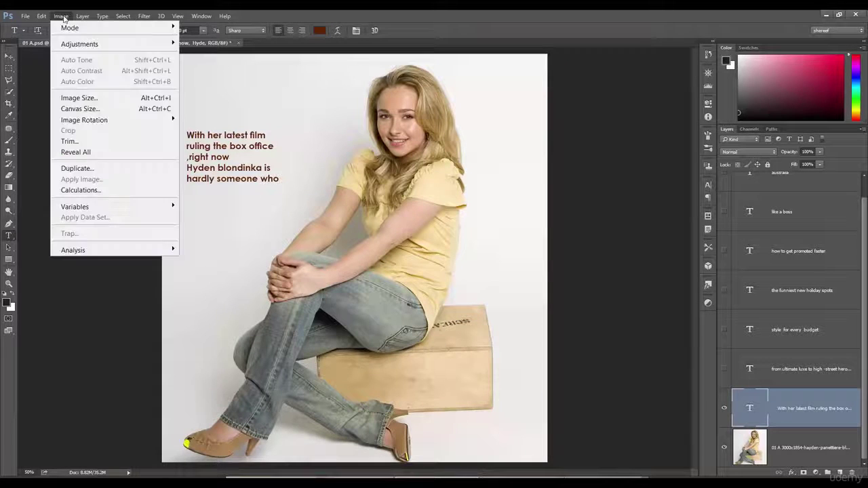
pyautogui.click(102, 97)
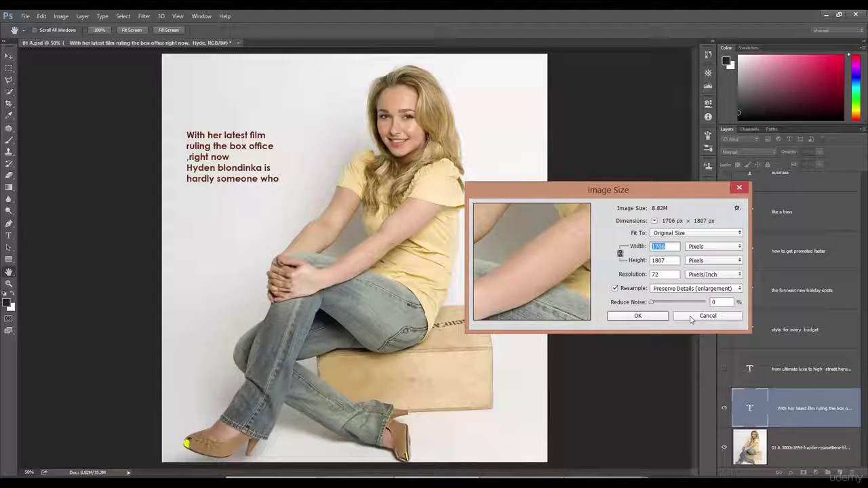
pyautogui.click(708, 317)
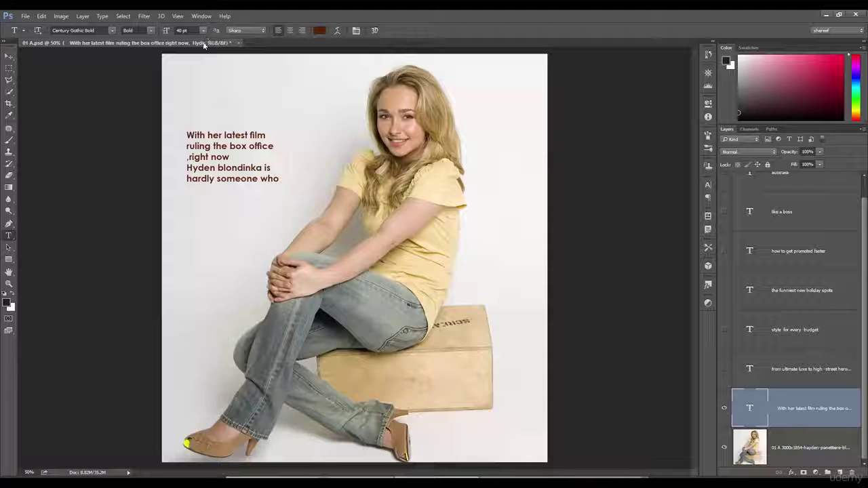
# Set the type measurement unit to Pixels in the Units & Rulers preferences.
pyautogui.click(41, 16)
pyautogui.moveTo(77, 256)
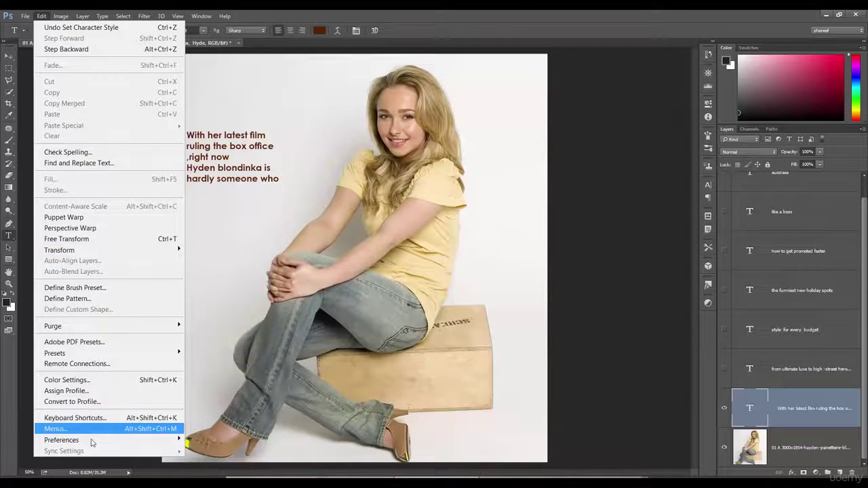
pyautogui.moveTo(95, 442)
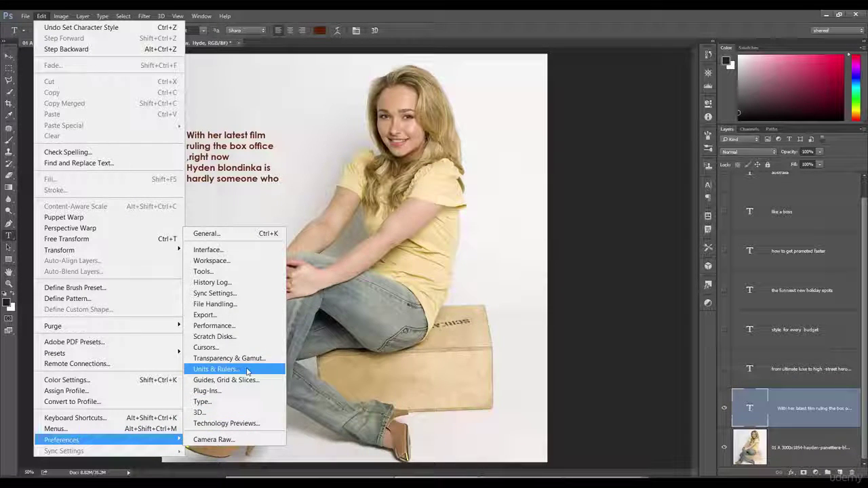
pyautogui.click(243, 369)
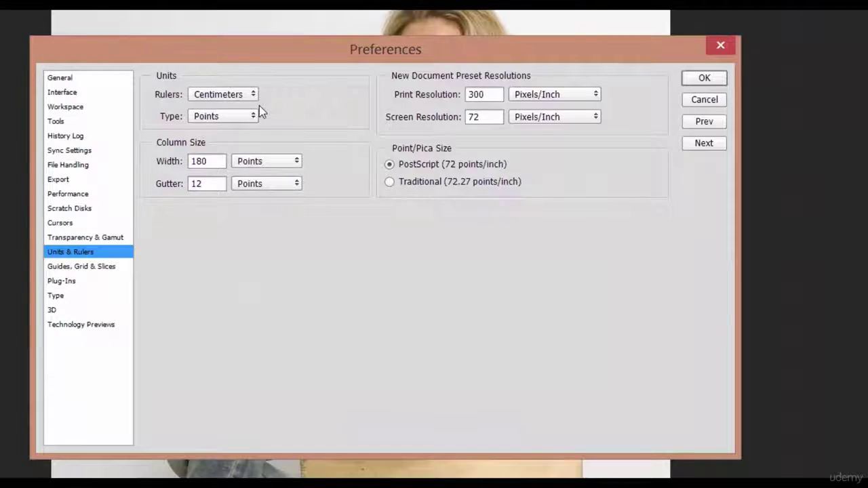
pyautogui.click(222, 118)
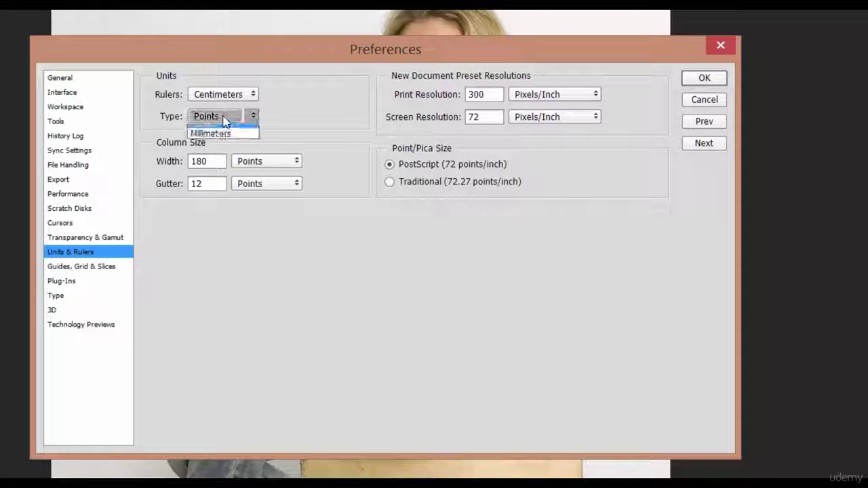
pyautogui.click(216, 130)
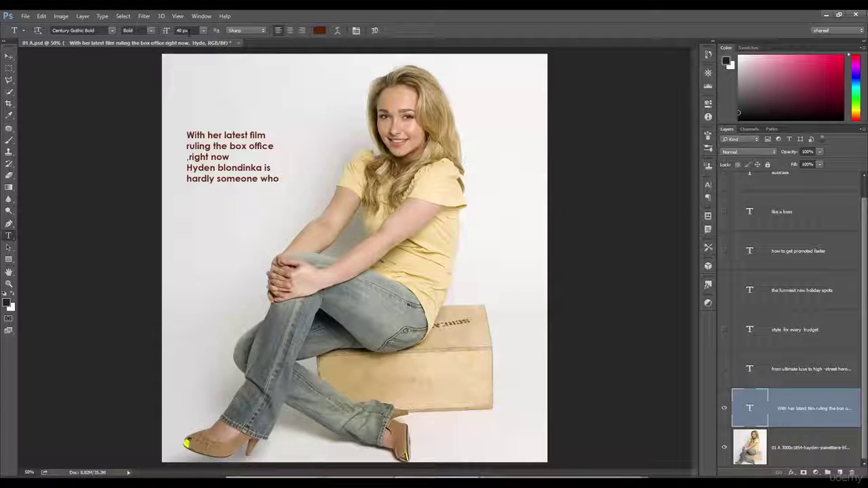
# Check the image's width and height in pixels in the Image Size dialog.
pyautogui.click(61, 16)
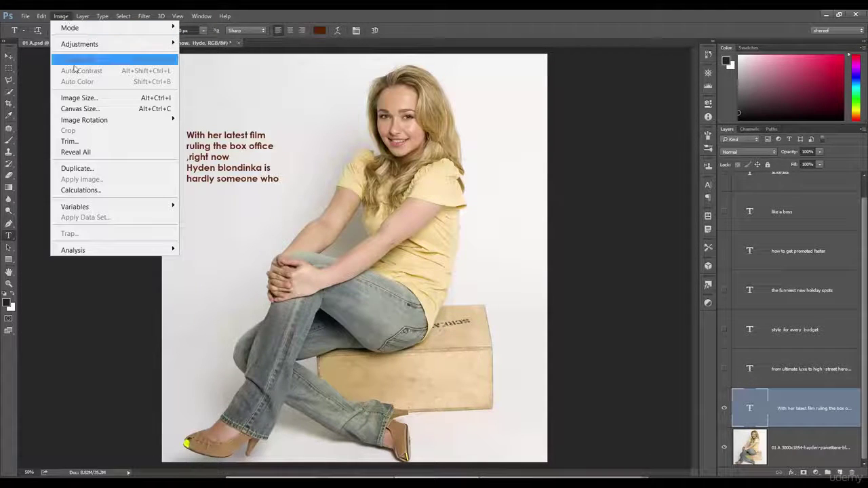
pyautogui.click(79, 98)
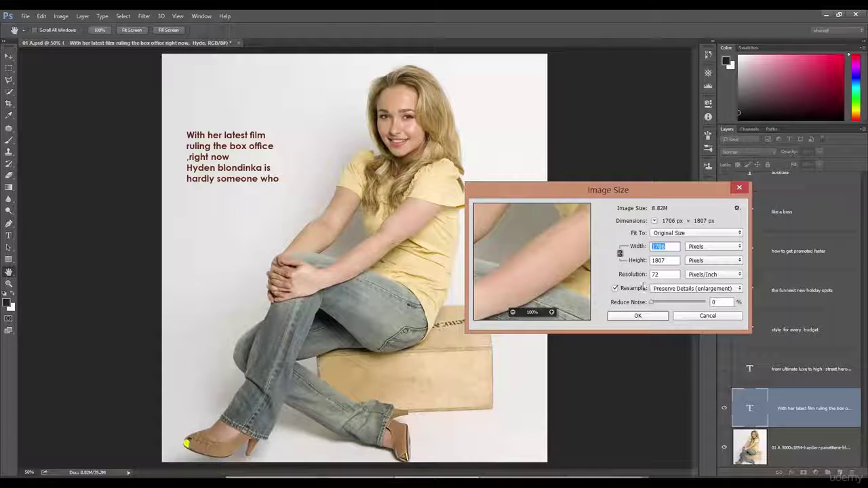
pyautogui.click(662, 318)
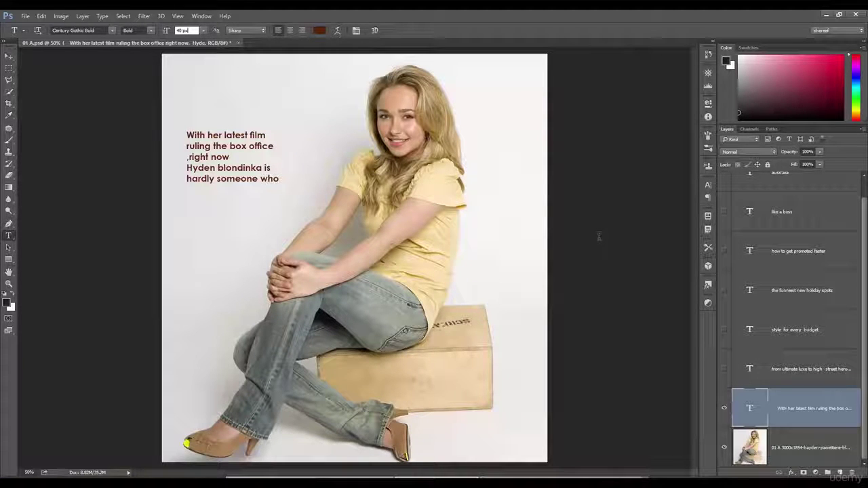
# Set the font size of the brown text paragraph to 48 px.
pyautogui.click(204, 30)
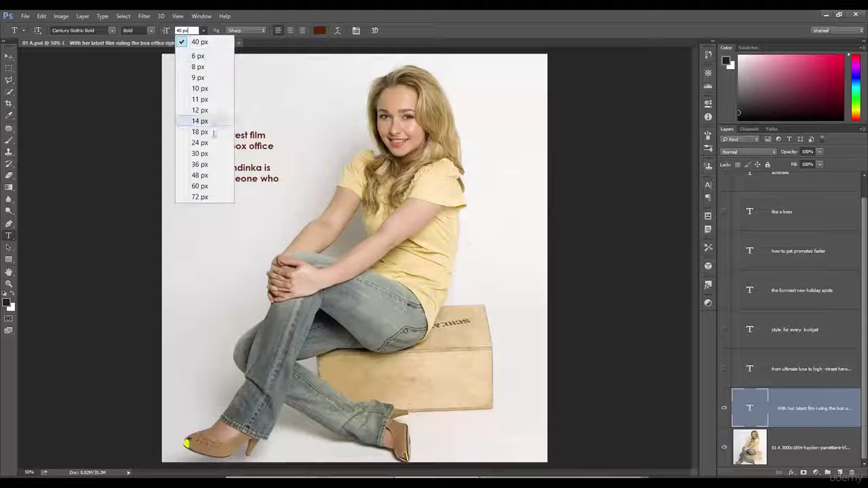
pyautogui.click(209, 175)
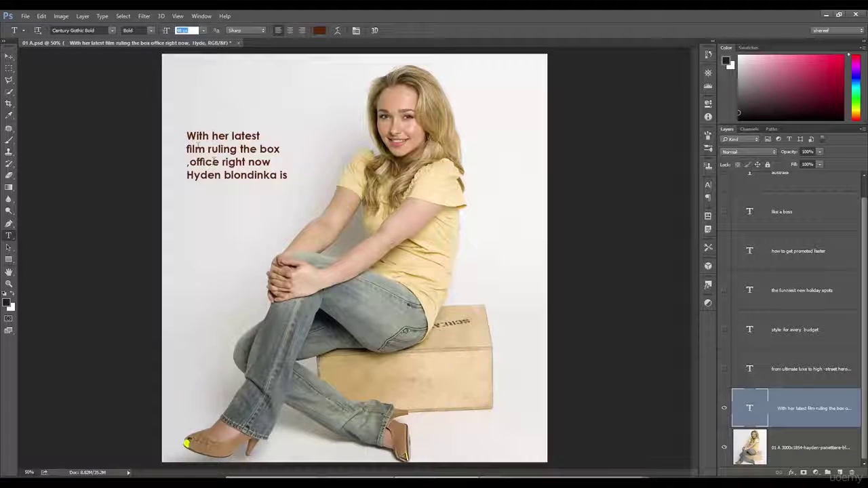
pyautogui.click(202, 31)
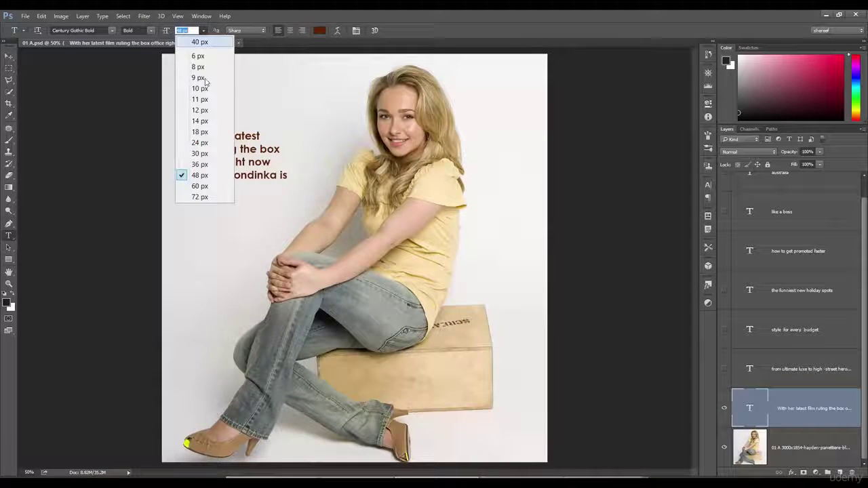
pyautogui.click(252, 16)
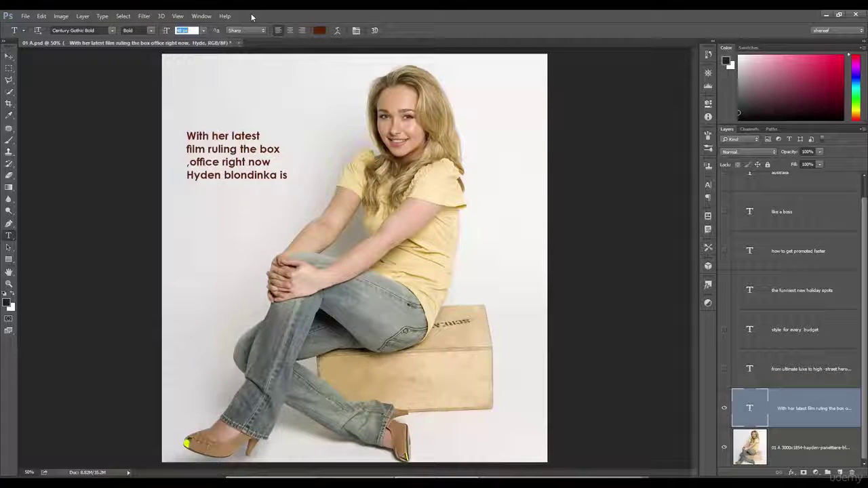
# Try center and right alignment on the text paragraph and return it to left alignment.
pyautogui.click(289, 34)
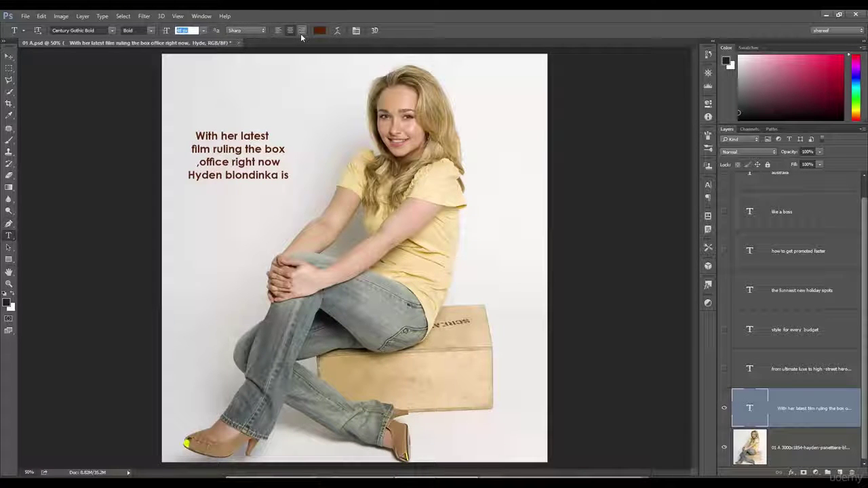
pyautogui.click(301, 33)
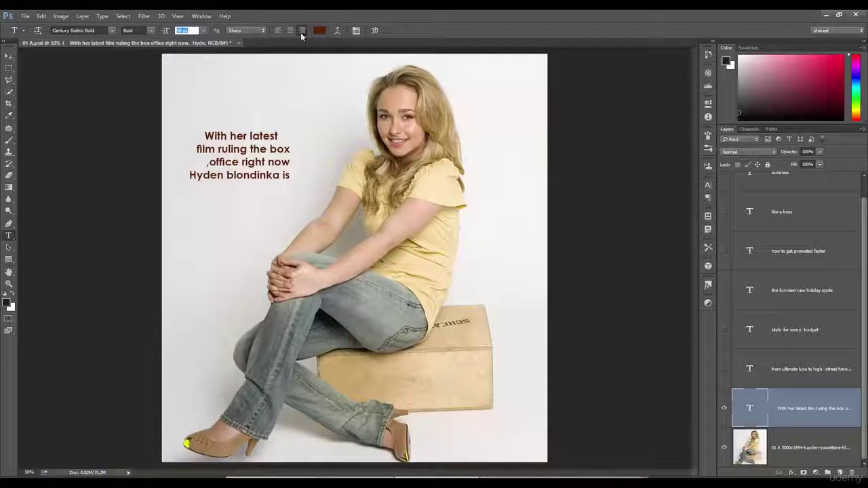
pyautogui.click(291, 32)
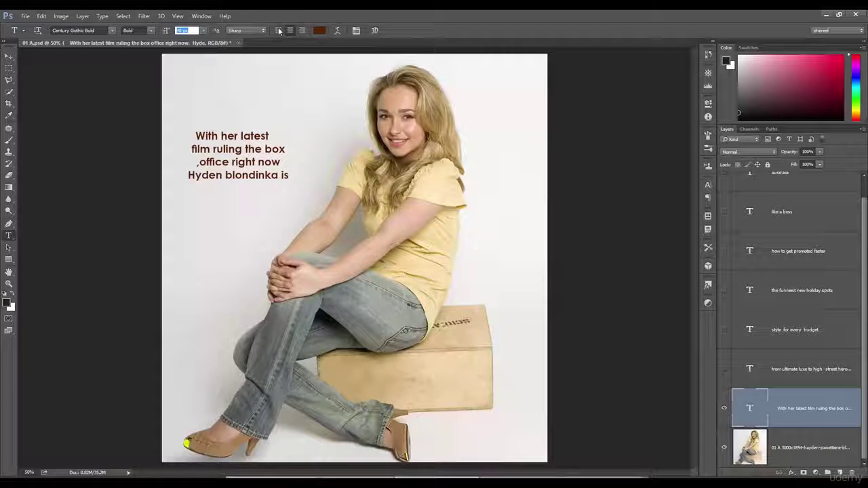
pyautogui.click(278, 31)
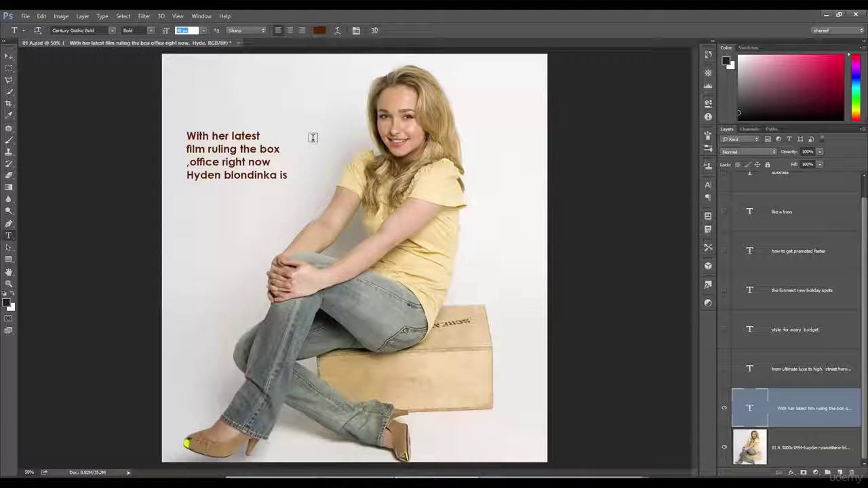
# Try bright orange as the text color, settle on a dark brown shade, and accept it for the paragraph.
pyautogui.click(321, 32)
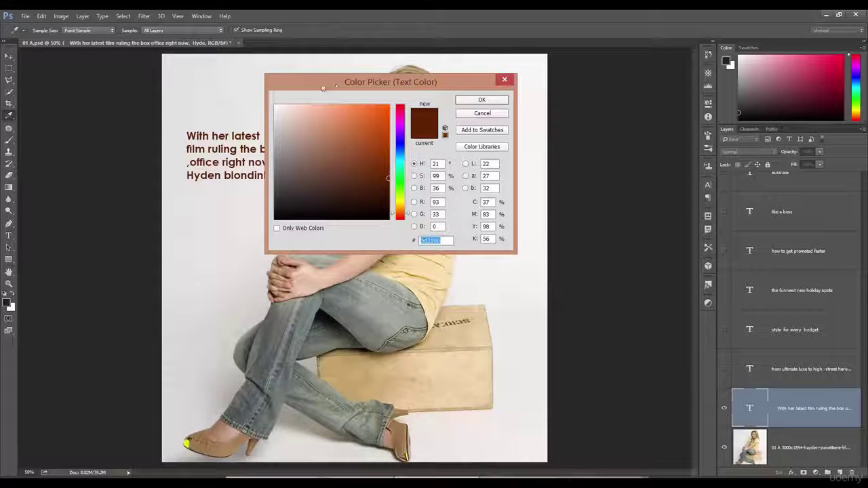
pyautogui.moveTo(372, 84); pyautogui.dragTo(457, 85)
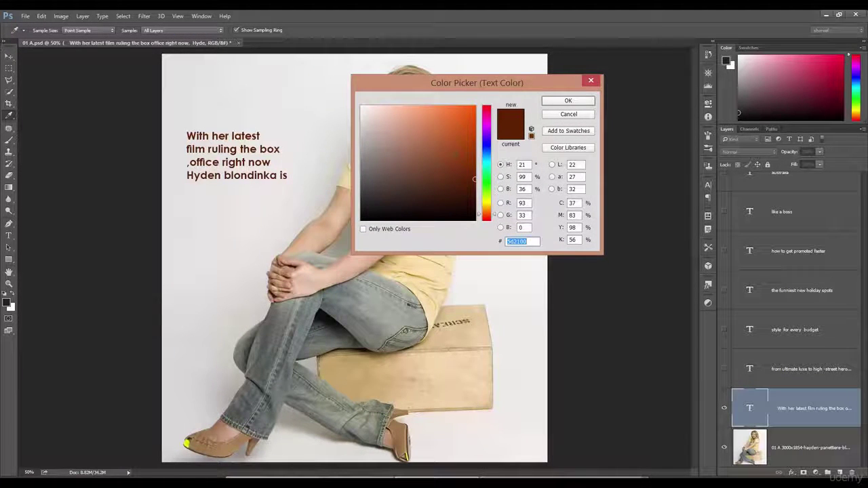
pyautogui.click(472, 109)
pyautogui.moveTo(473, 109)
pyautogui.mouseDown()
pyautogui.moveTo(469, 217)
pyautogui.moveTo(473, 181)
pyautogui.mouseUp()
pyautogui.click(547, 102)
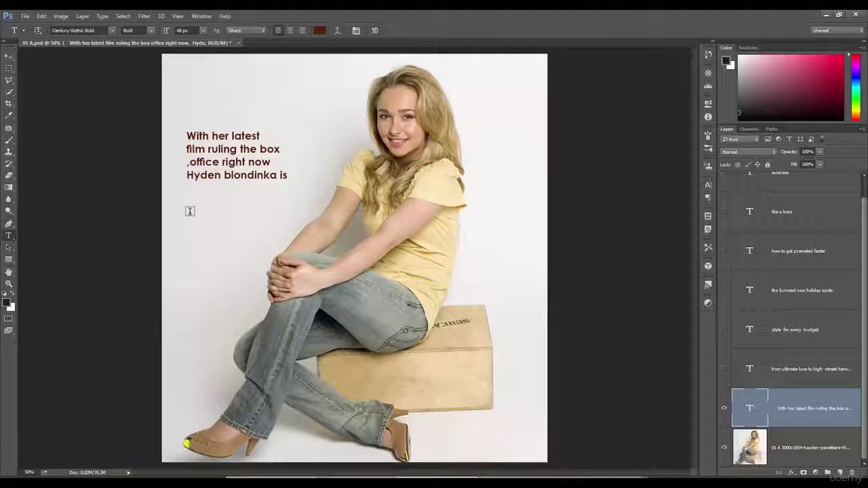
# Add a separate text line reading "2016 June" below the paragraph and shift it slightly down and to the right.
pyautogui.scroll(1, 190, 212)
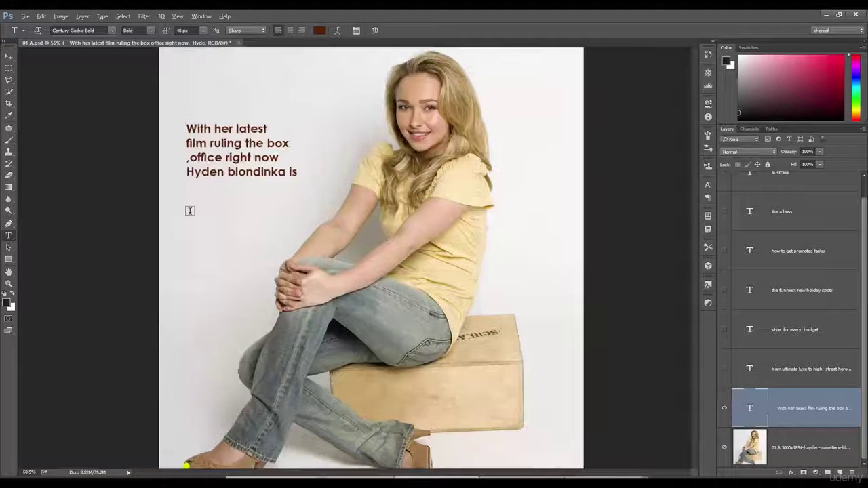
pyautogui.scroll(1, 190, 212)
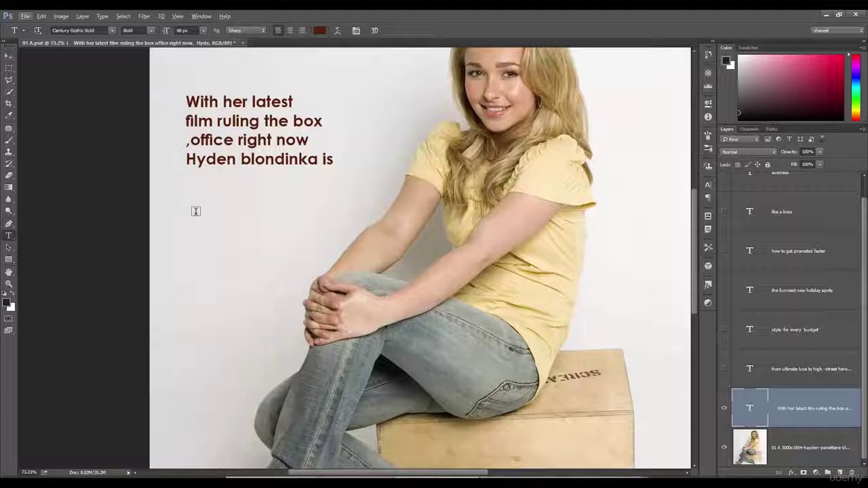
pyautogui.click(188, 208)
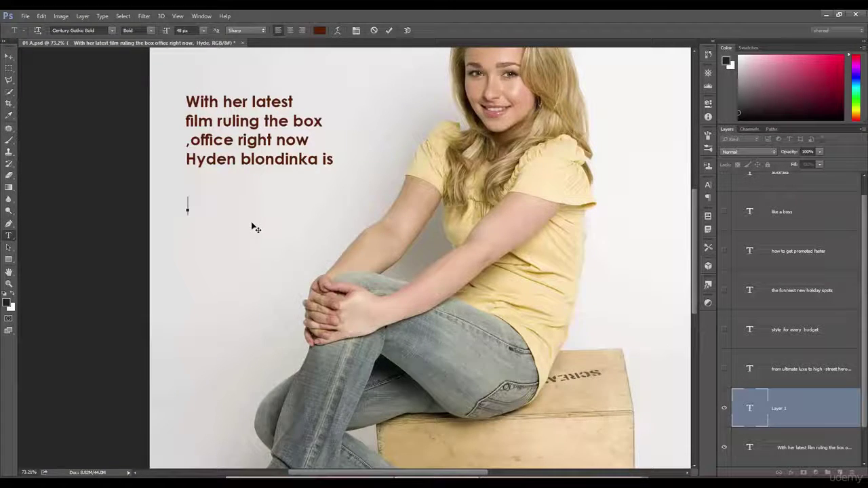
pyautogui.write('June')
pyautogui.press('Home')
pyautogui.write('201 6')
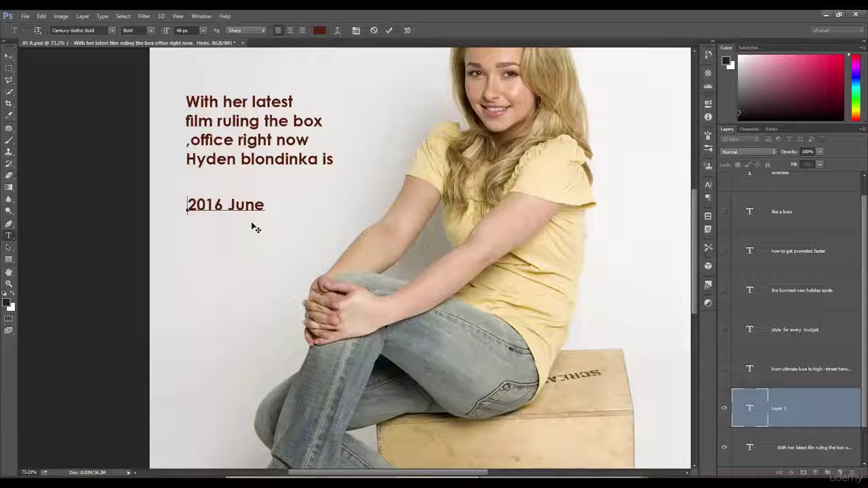
pyautogui.moveTo(245, 205); pyautogui.dragTo(259, 216)
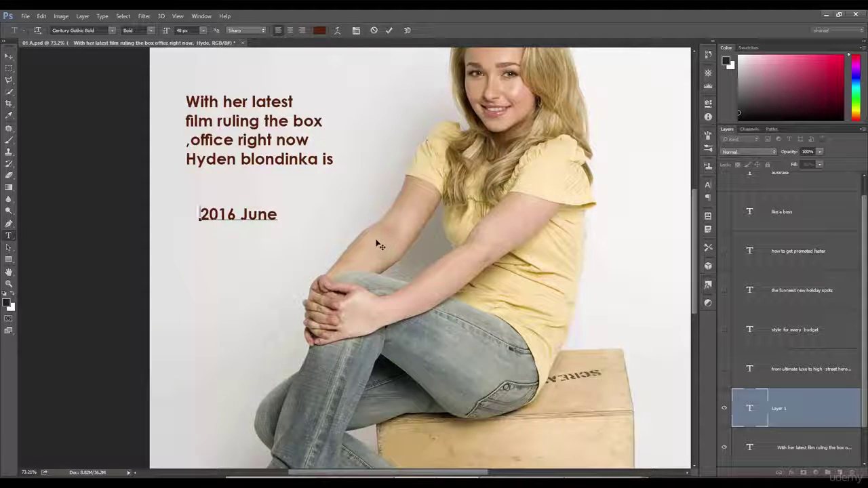
# Set the date text's paragraph direction to left-to-right so it reads "June 2016".
pyautogui.click(708, 197)
pyautogui.click(708, 197)
pyautogui.click(204, 15)
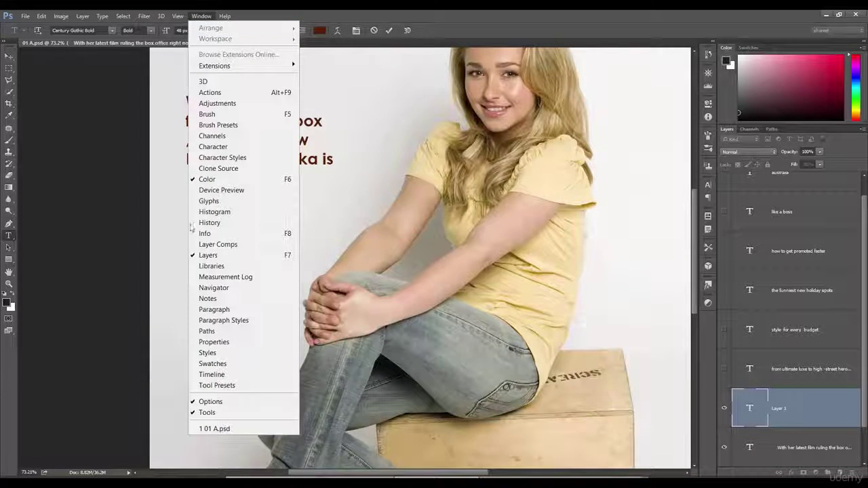
pyautogui.click(231, 310)
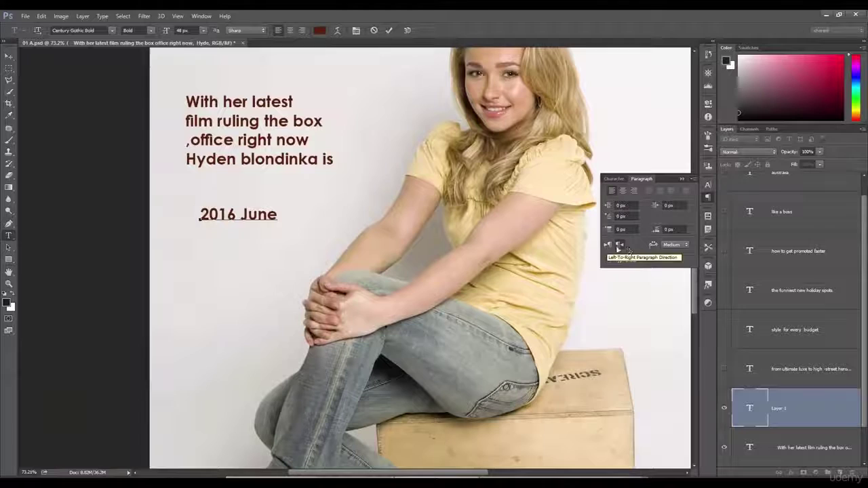
pyautogui.click(609, 246)
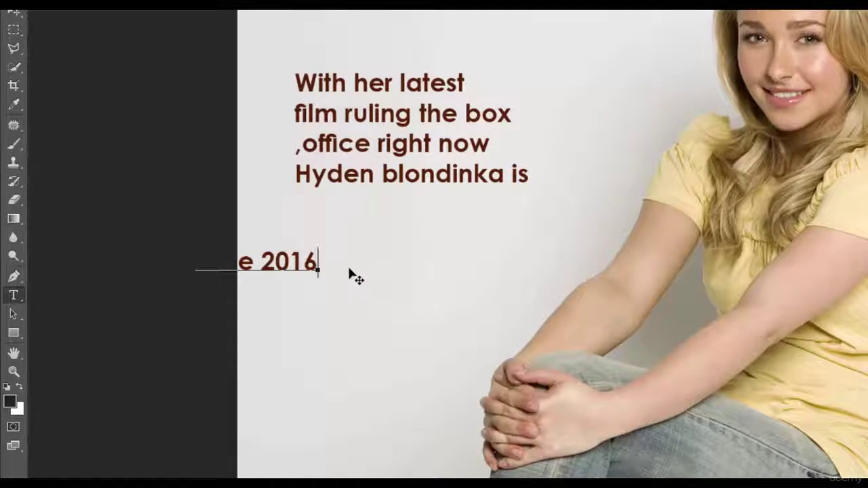
# Move the "June 2016" text back onto the image below the paragraph and commit it by switching to the Rectangular Marquee tool.
pyautogui.moveTo(350, 269); pyautogui.dragTo(471, 265)
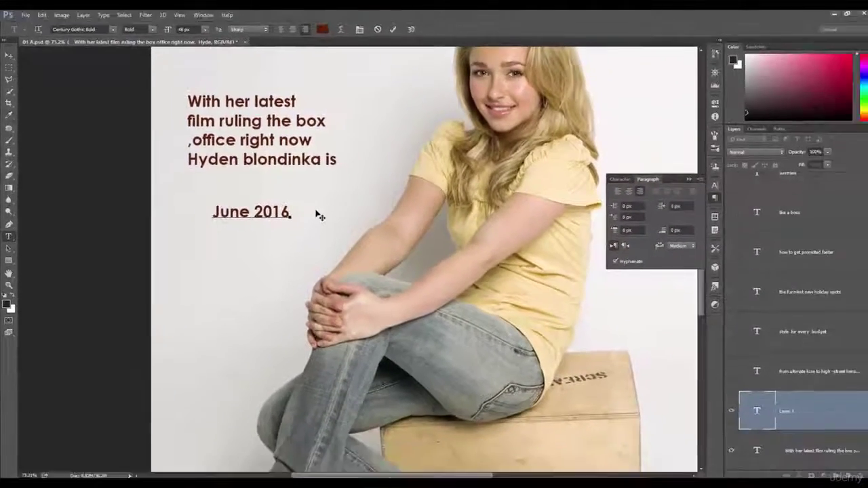
pyautogui.click(707, 197)
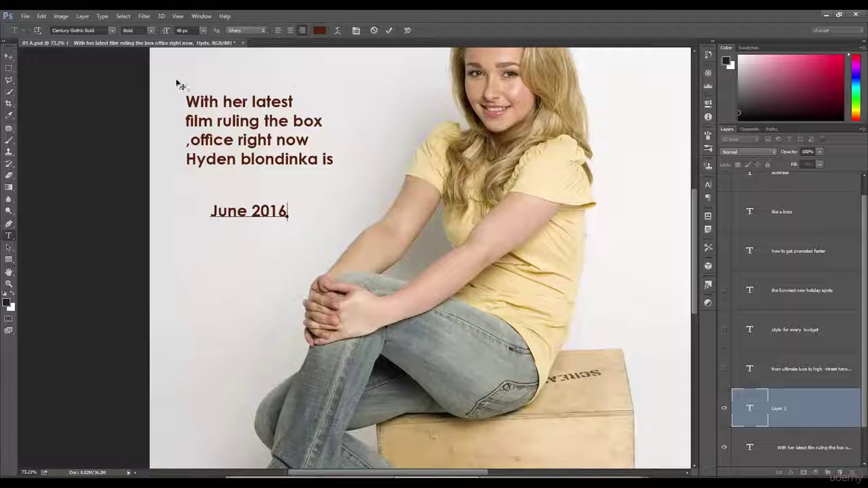
pyautogui.click(8, 70)
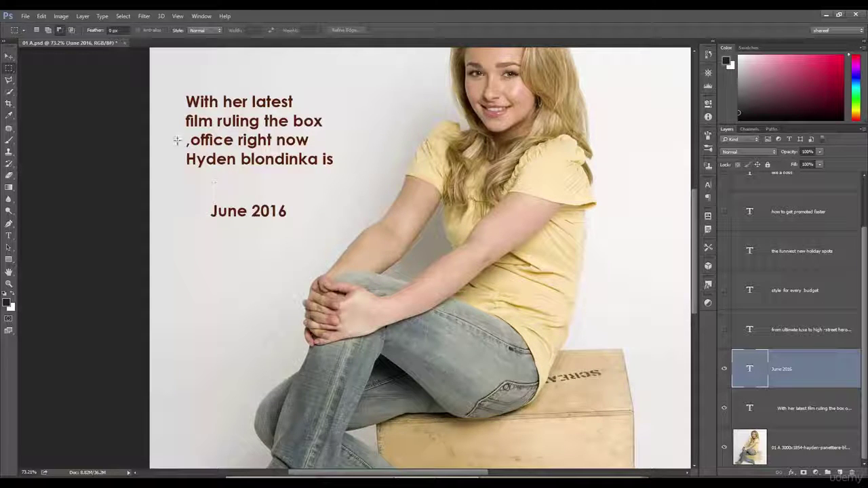
# Try adding an extra space between "June" and "2016" with the Type tool and discard the edit.
pyautogui.click(8, 236)
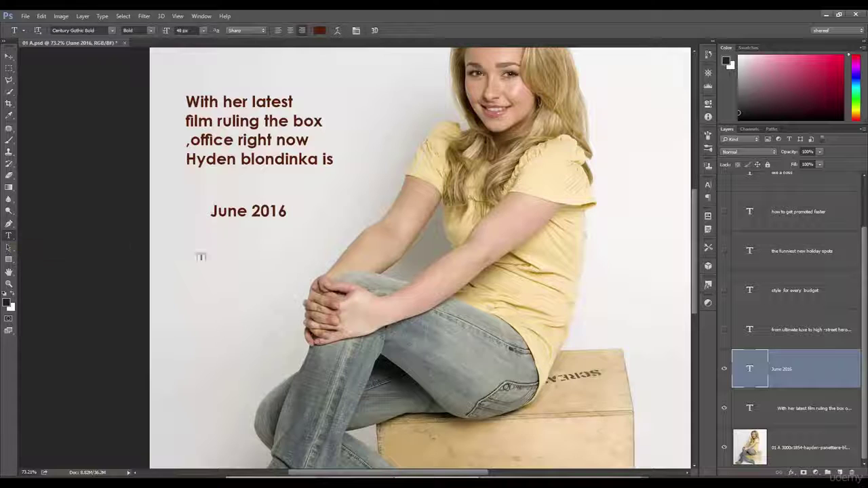
pyautogui.click(248, 211)
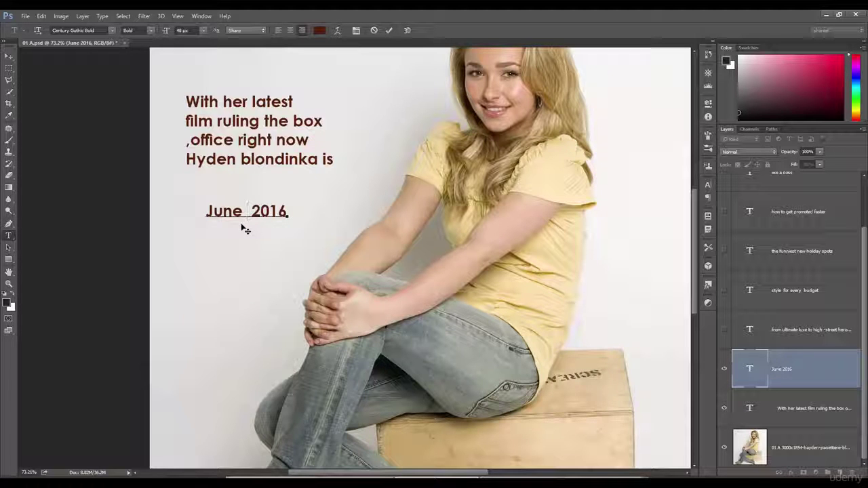
pyautogui.click(244, 230)
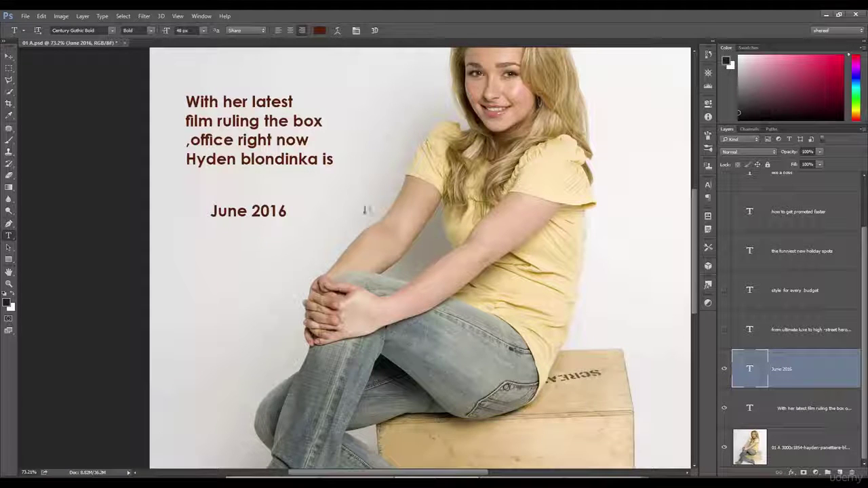
pyautogui.doubleClick(781, 370)
pyautogui.press('Return')
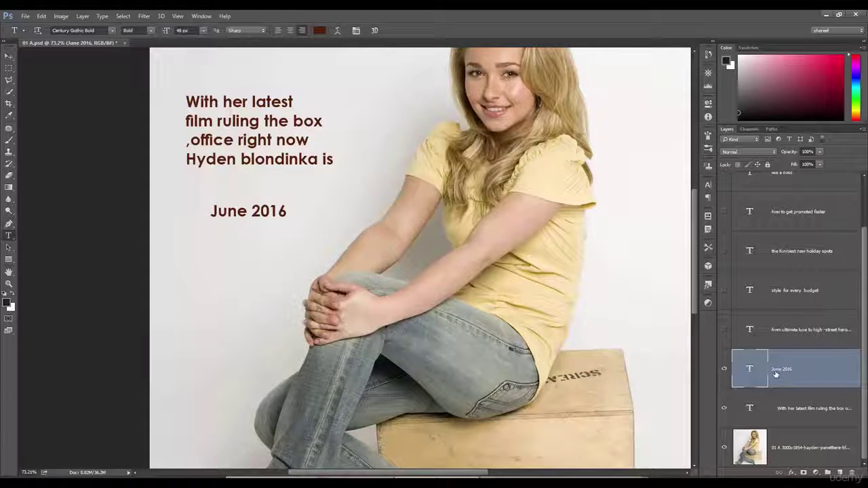
# Reopen the date text for editing from its layer, insert a second space before "2016", and commit the edit.
pyautogui.click(8, 68)
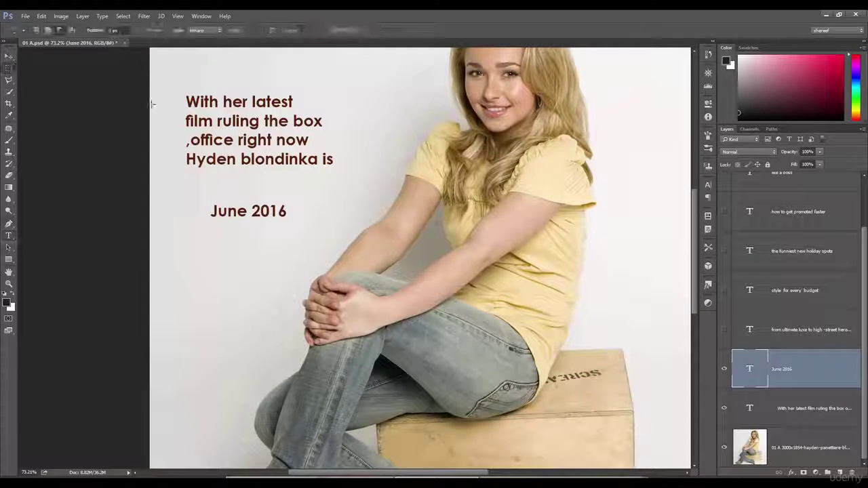
pyautogui.doubleClick(750, 368)
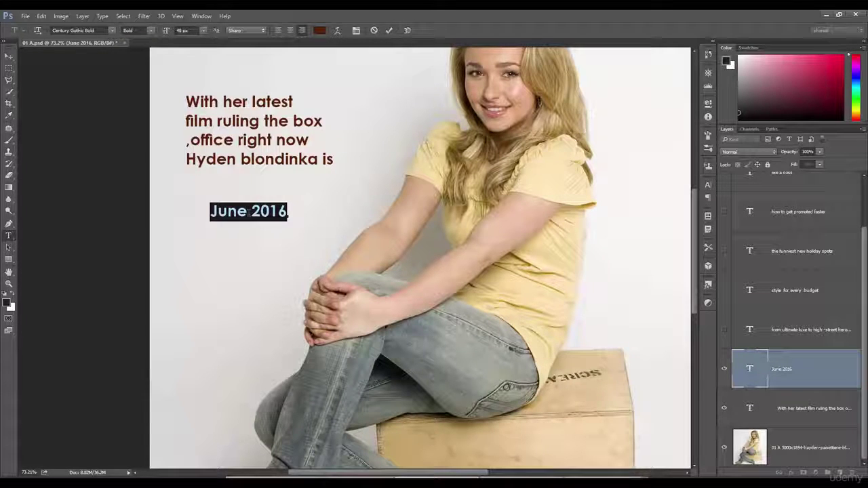
pyautogui.click(249, 212)
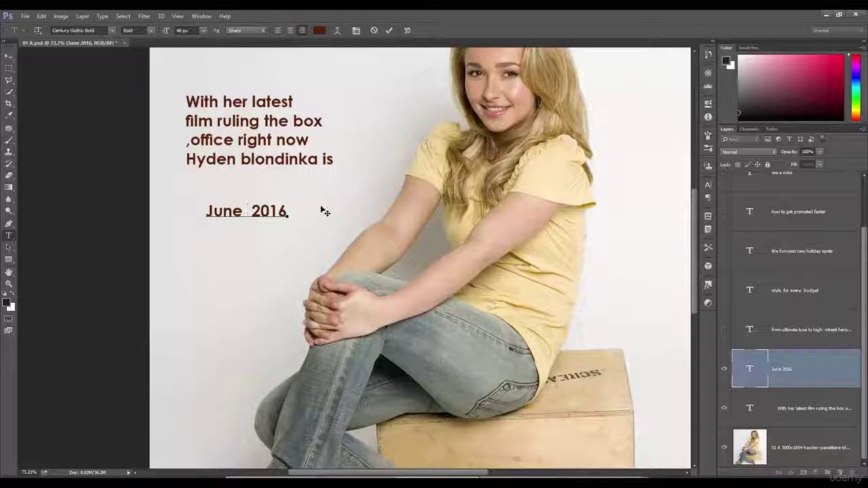
pyautogui.hotkey('ctrl', 'Return')
pyautogui.press('m')
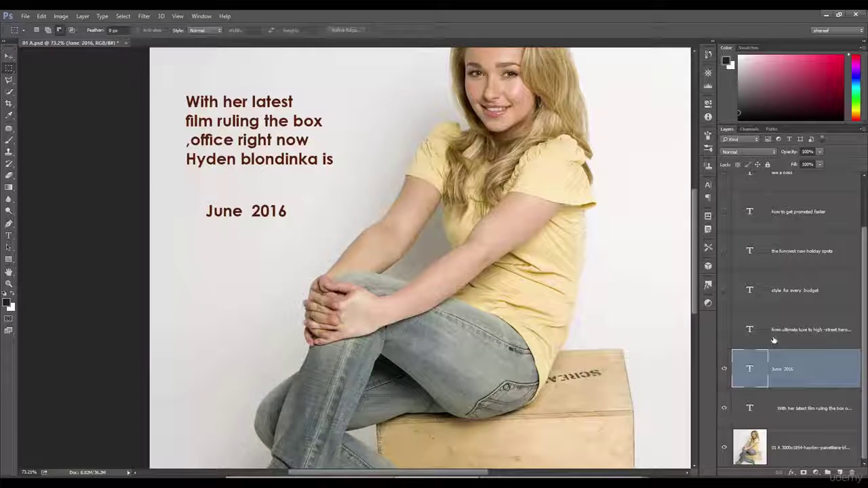
# Try splitting the date text onto two lines with a line break before "2016" and rejoin it on one line.
pyautogui.doubleClick(750, 369)
pyautogui.click(251, 211)
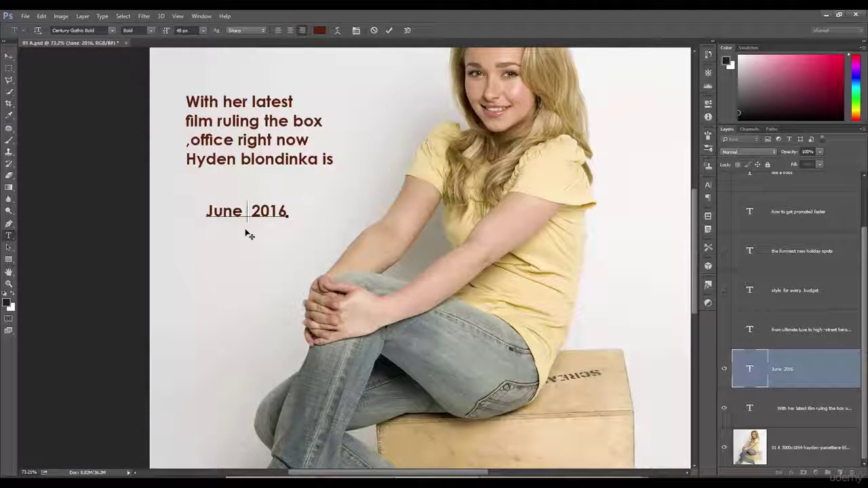
pyautogui.press('Return')
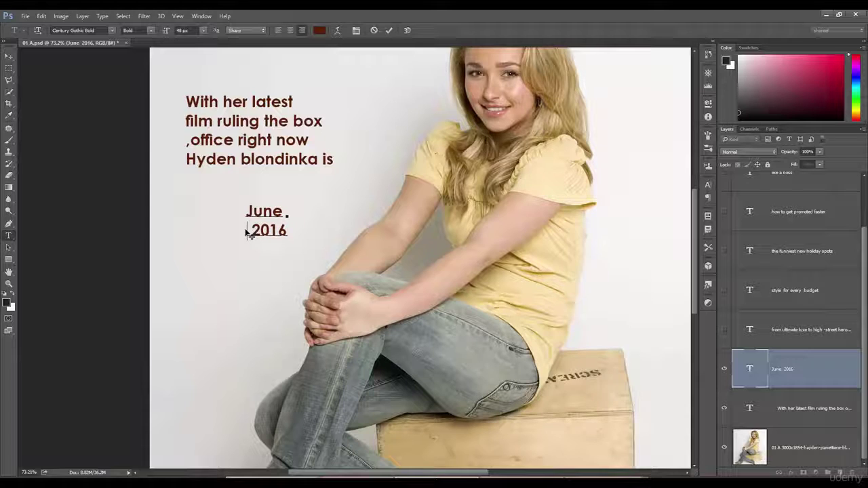
pyautogui.press('BackSpace')
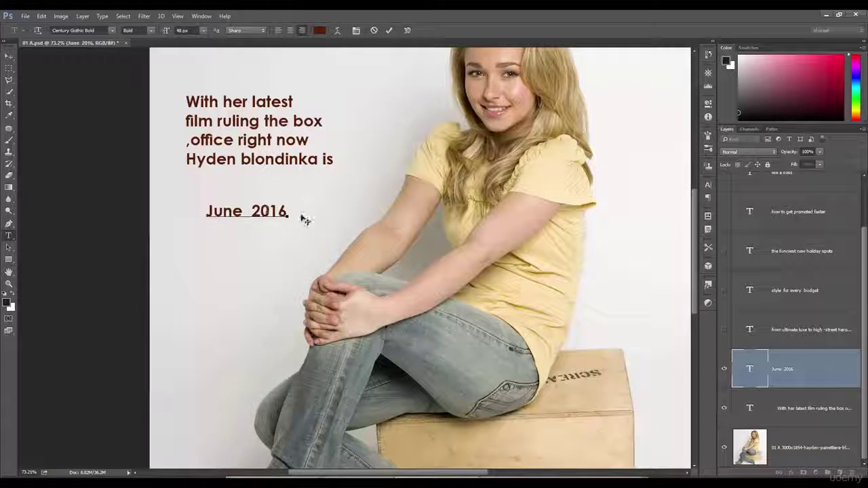
# Try deleting the entire date text, cancel the edit to restore it, and leave the Type tool.
pyautogui.doubleClick(273, 211)
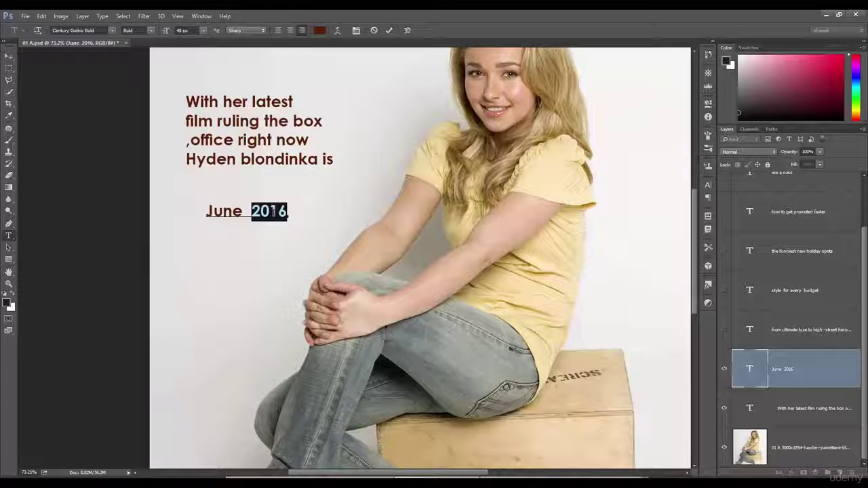
pyautogui.click(274, 211)
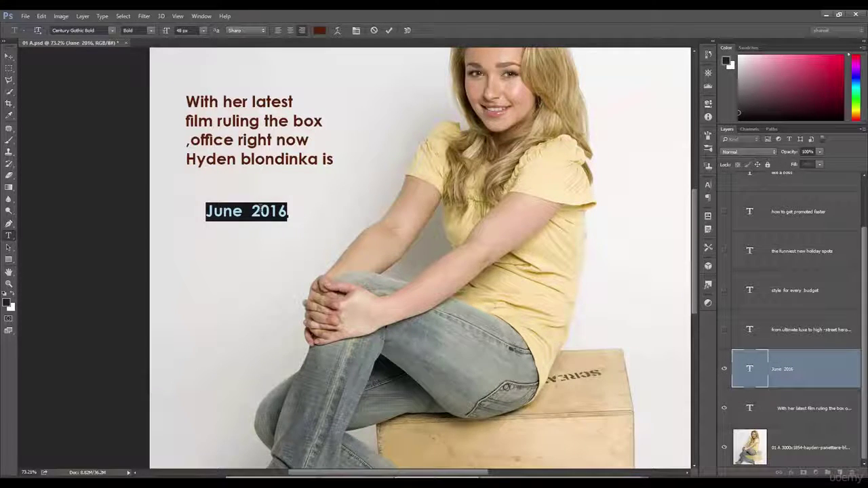
pyautogui.press('BackSpace')
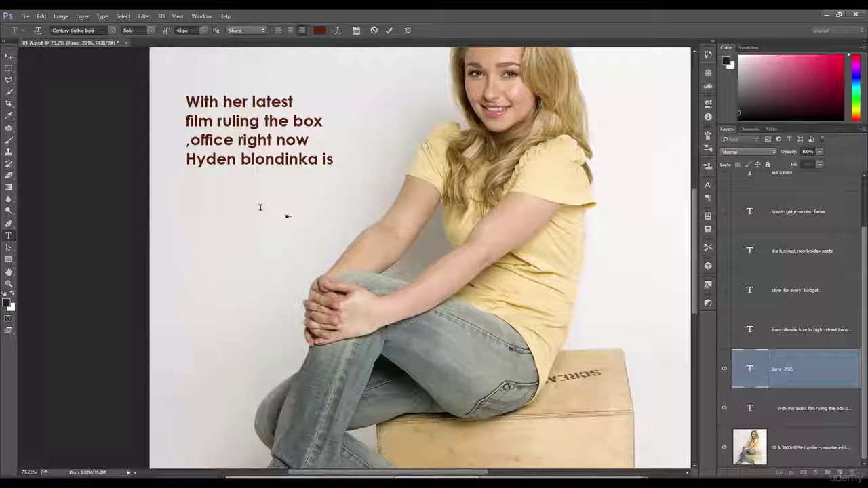
pyautogui.press('Escape')
pyautogui.press('m')
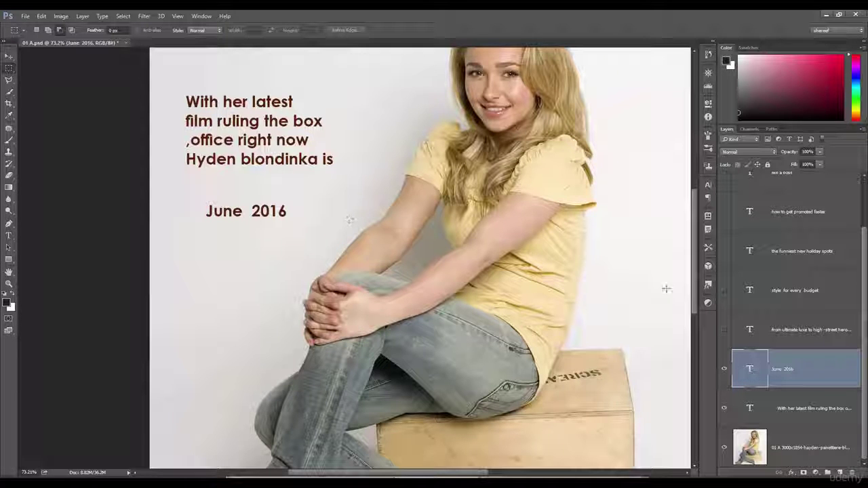
# Remove the extra space between "June" and "2016" in the date text and commit the edit.
pyautogui.doubleClick(751, 368)
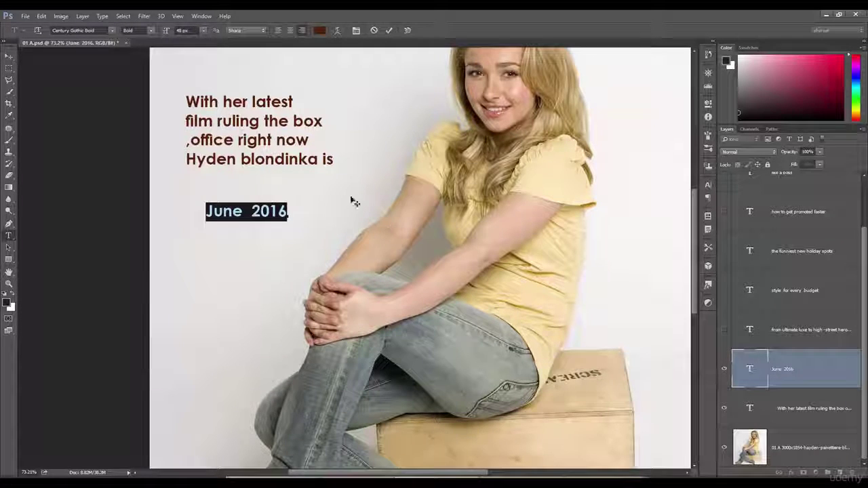
pyautogui.click(251, 211)
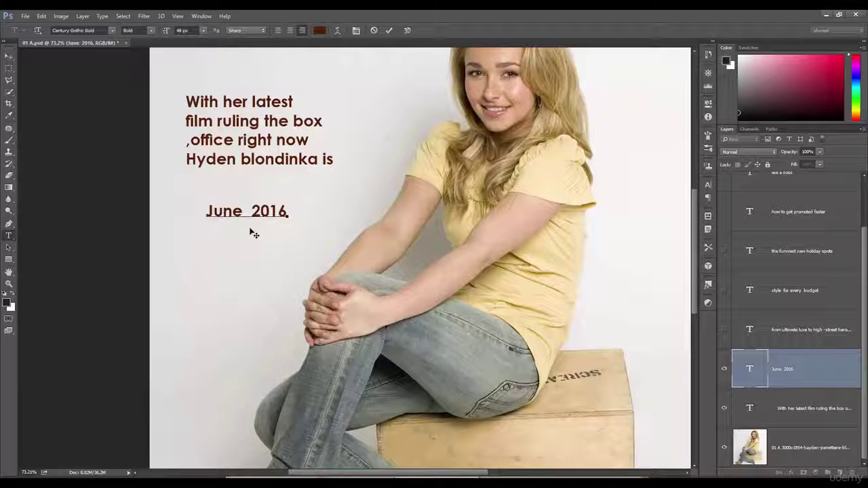
pyautogui.press('BackSpace')
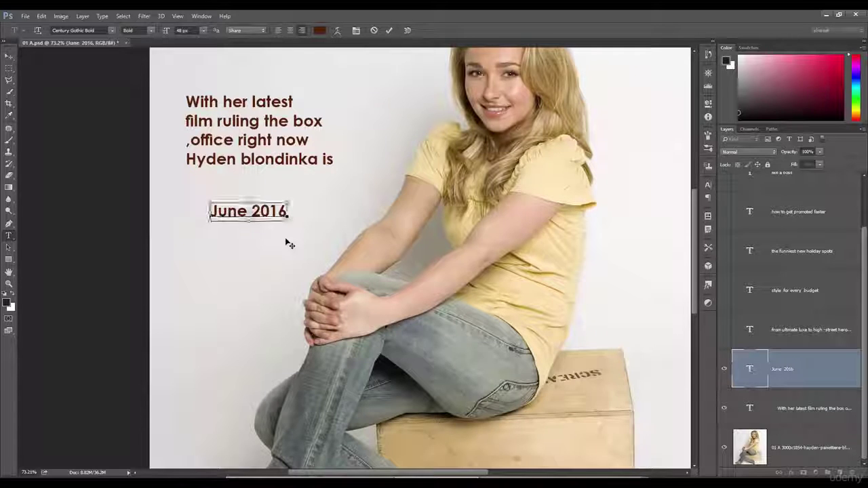
pyautogui.hotkey('ctrl', 'Return')
pyautogui.press('m')
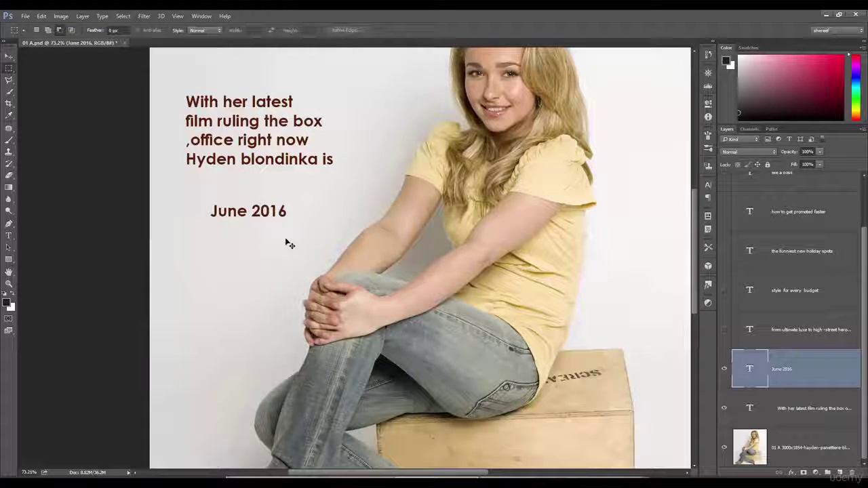